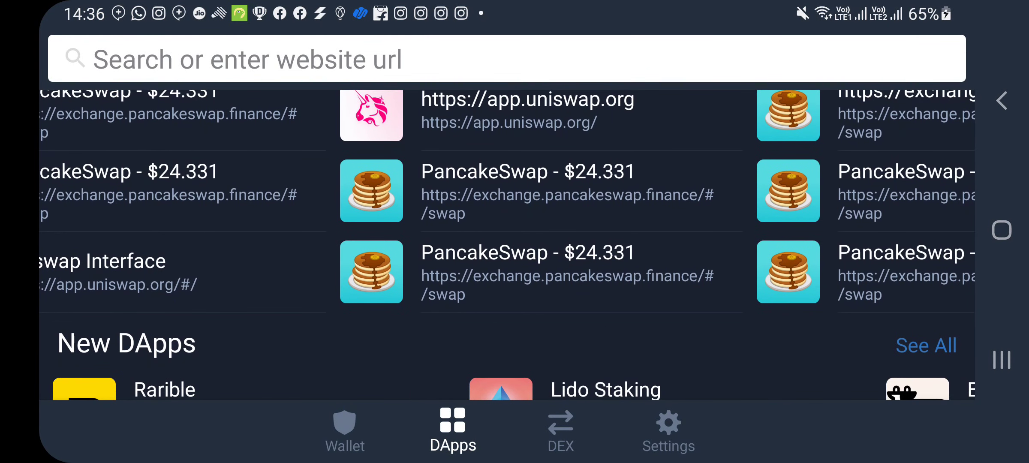
Step: Briefly open PancakeSwap from history, close it, and view the wallet's token list
click(528, 189)
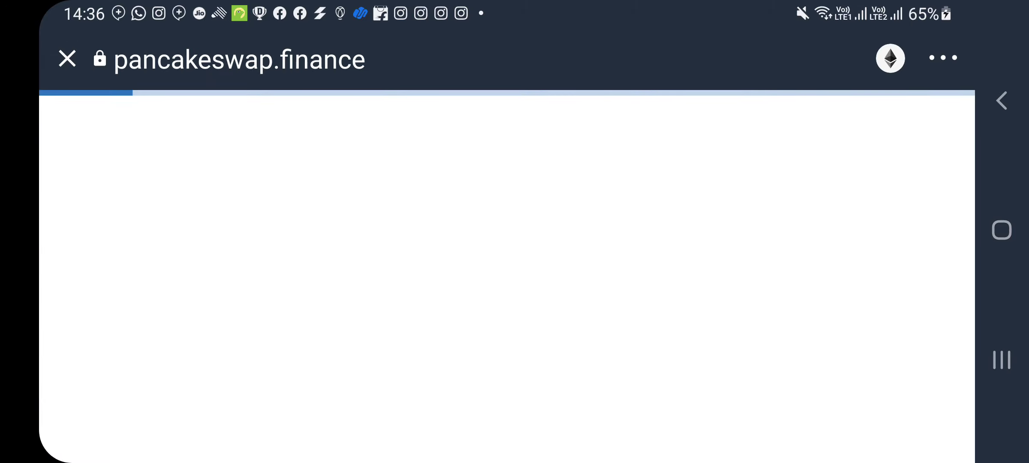
click(64, 58)
click(1001, 101)
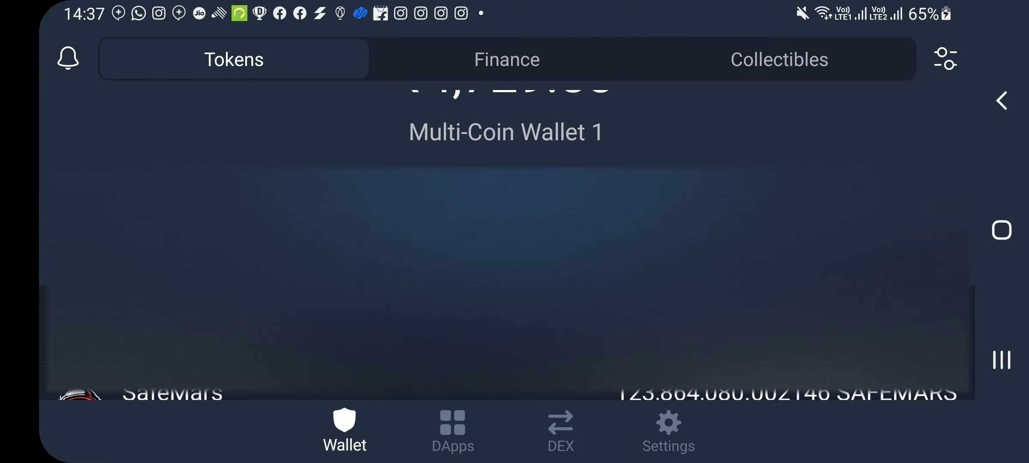
scroll(506, 258, down, 2)
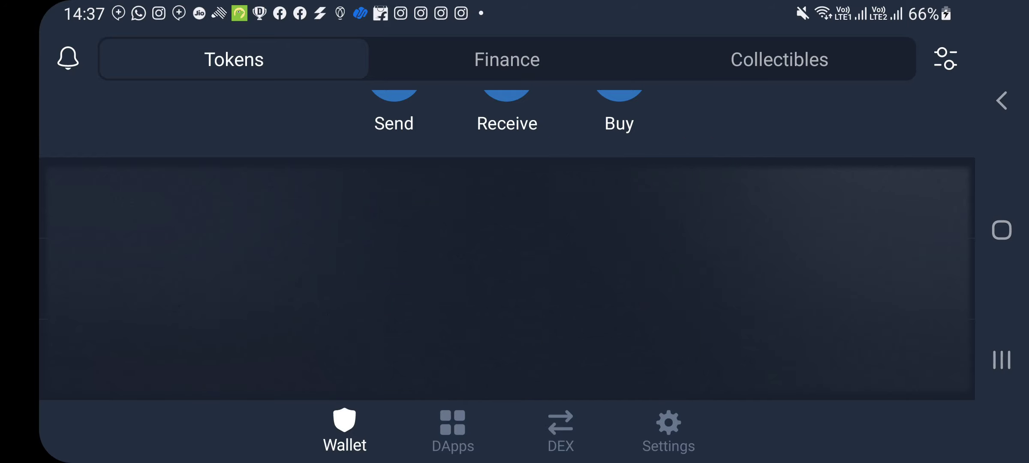
Step: Switch to the DApps browser and scroll to the Exchanges section listing PancakeSwap
click(453, 425)
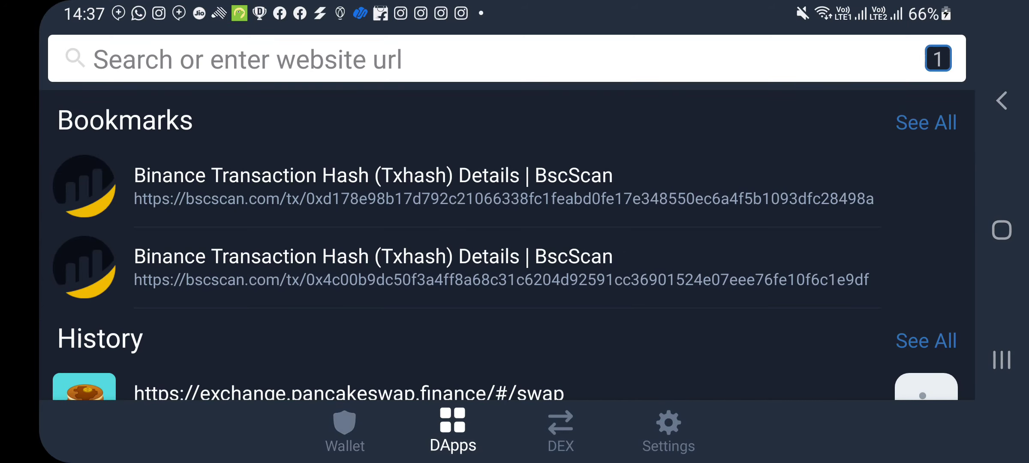
scroll(506, 249, down, 10)
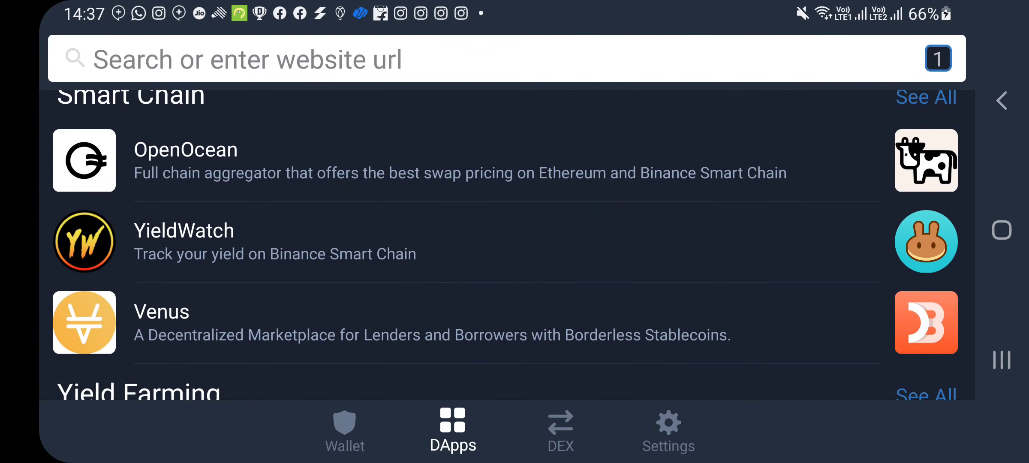
scroll(506, 249, down, 5)
scroll(506, 244, down, 10)
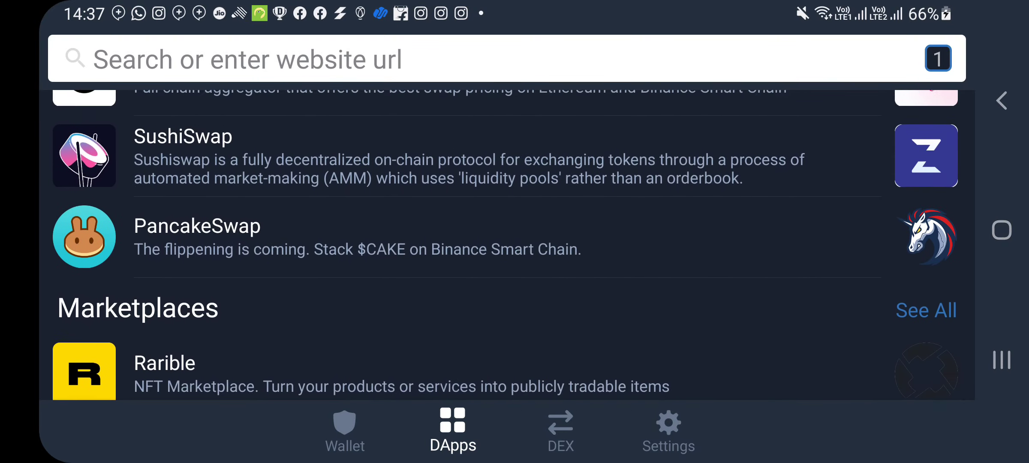
scroll(506, 244, up, 2)
scroll(506, 244, down, 1)
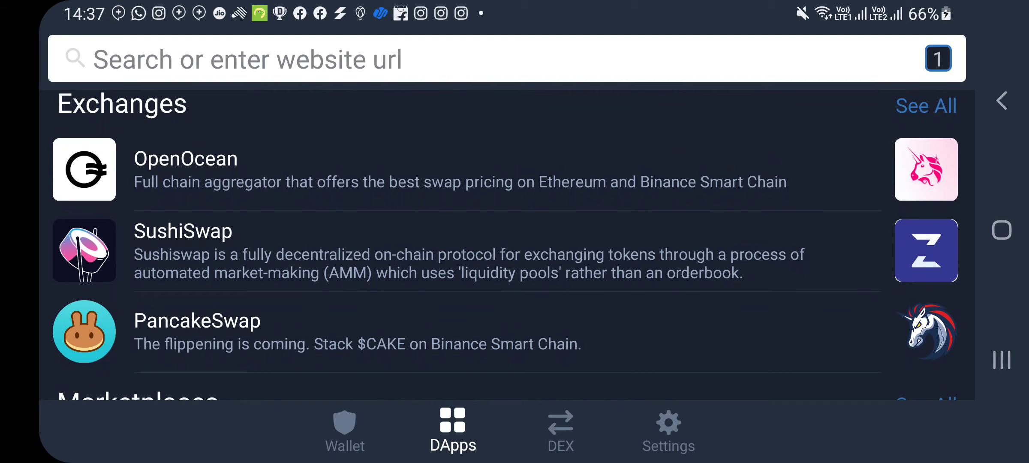
Step: Launch PancakeSwap from Exchanges, loading its Swap page with the wallet address and BNB balance
click(197, 330)
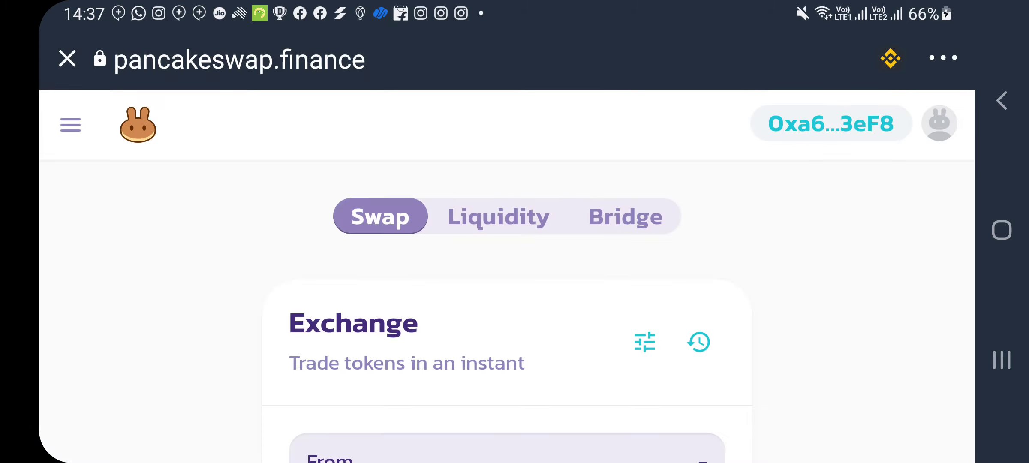
scroll(506, 300, down, 5)
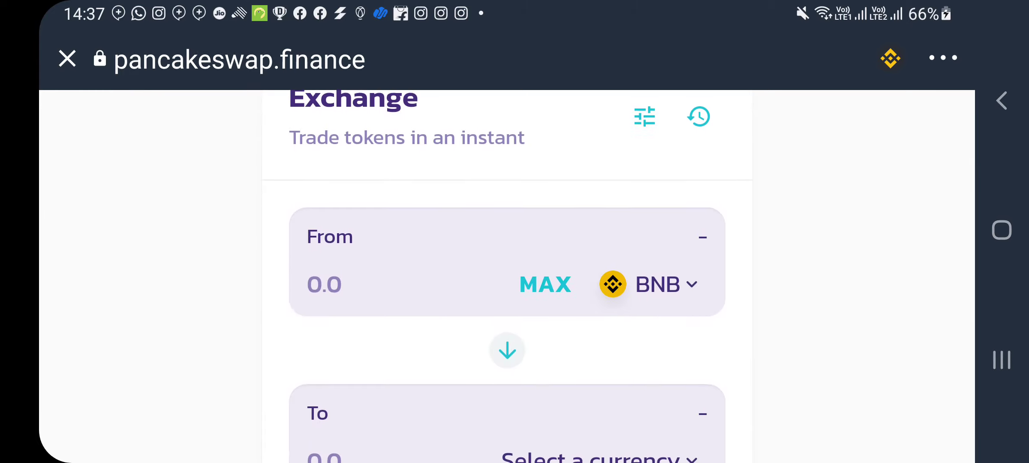
scroll(506, 301, up, 5)
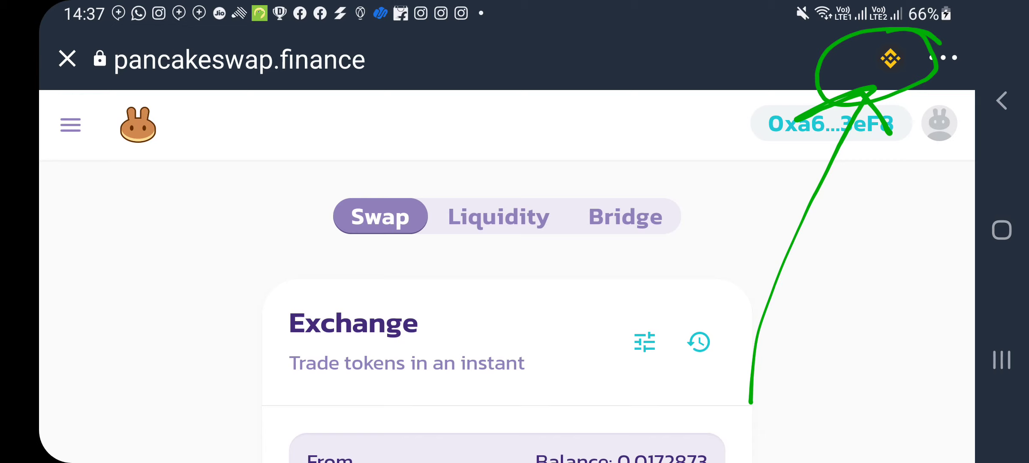
Step: Switch PancakeSwap's network to TomoChain and try connecting Metamask, causing an unsupported-chain error
click(891, 57)
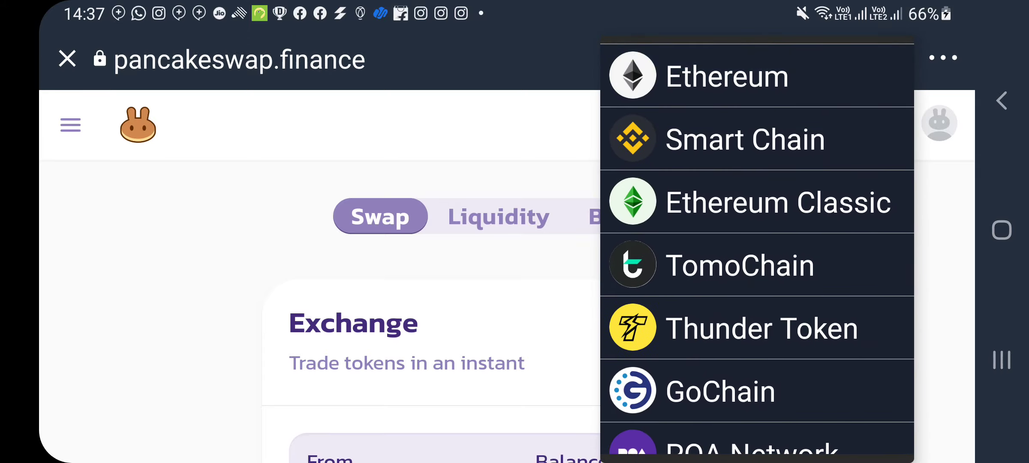
click(729, 265)
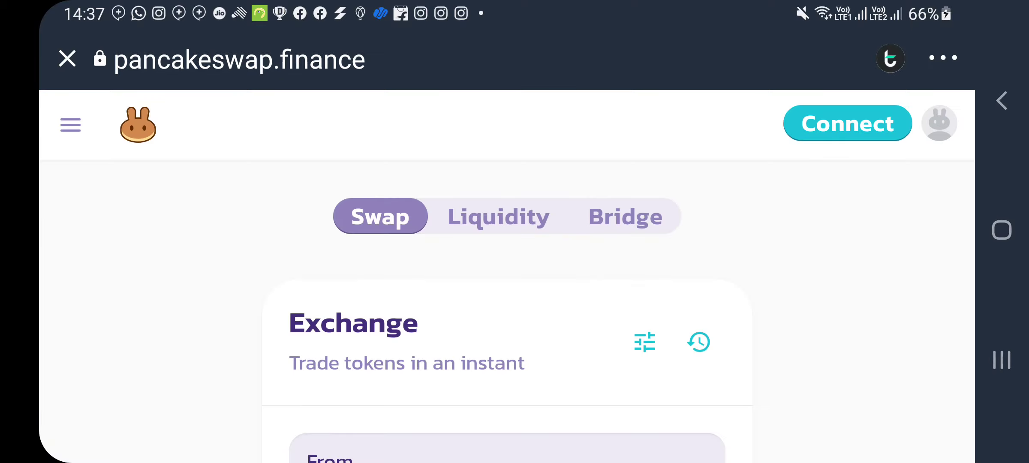
click(848, 124)
click(506, 108)
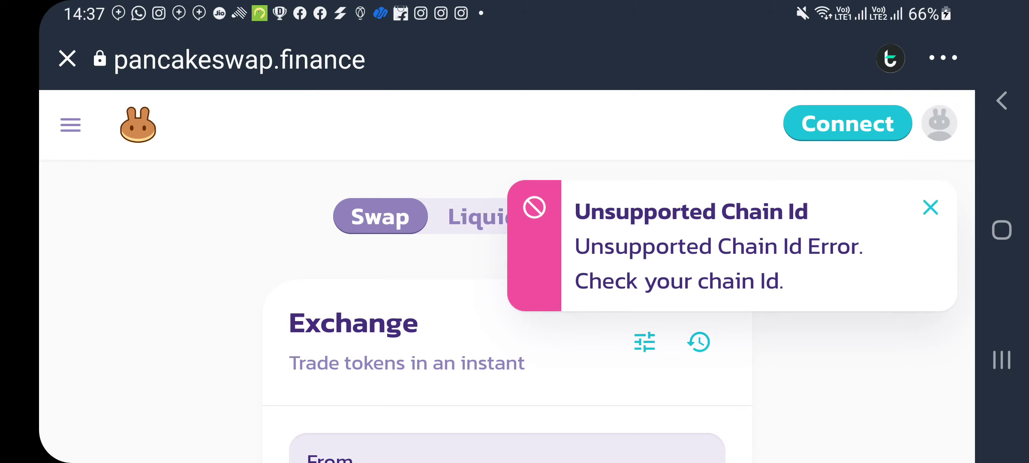
Step: Switch the network back to Smart Chain and begin reconnecting the wallet
click(891, 59)
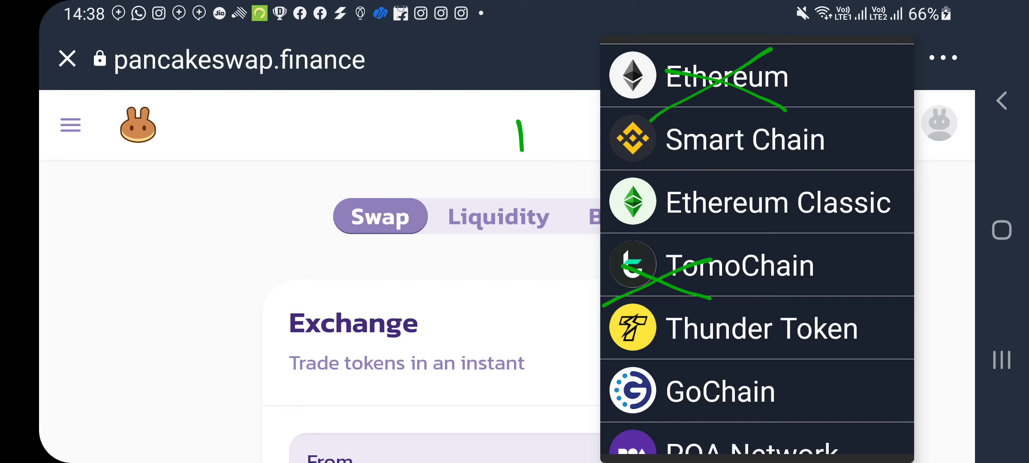
click(745, 138)
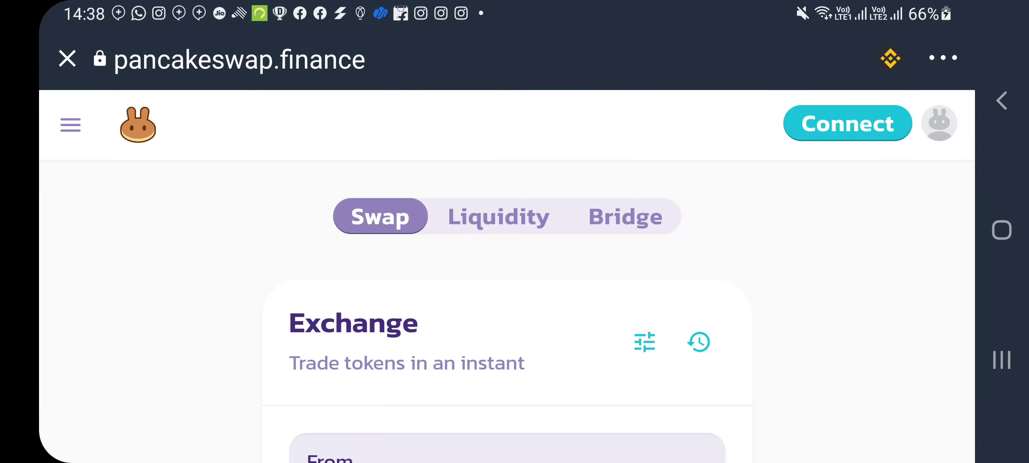
click(847, 124)
Step: Connect the wallet on Smart Chain and open the To-token picker with the keyboard hidden
click(506, 161)
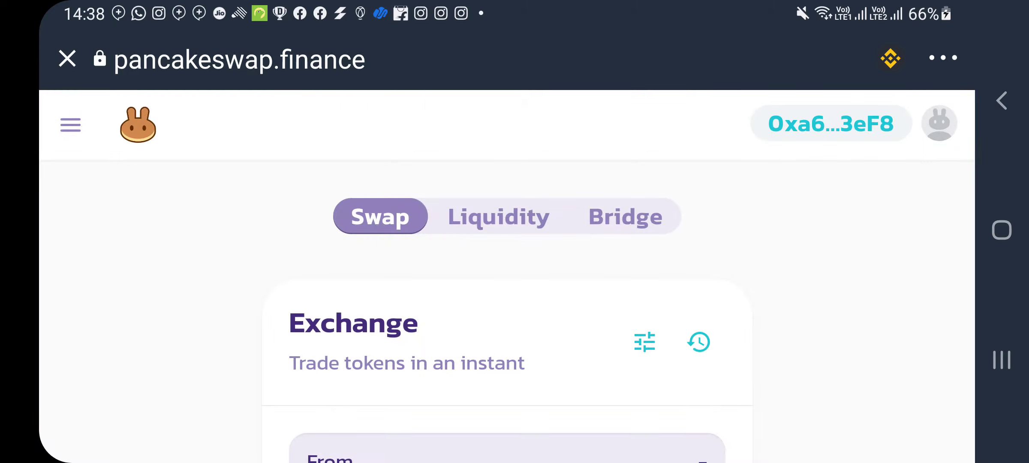
scroll(507, 275, down, 4)
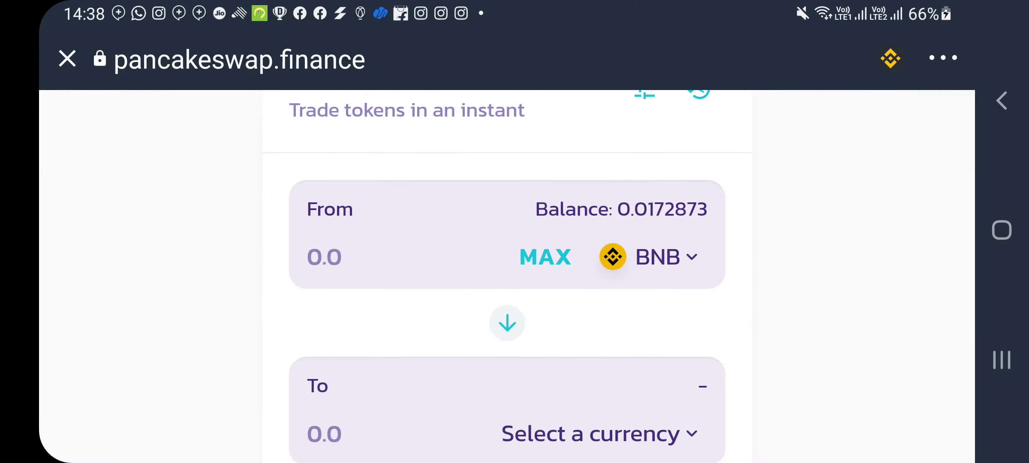
scroll(507, 274, down, 3)
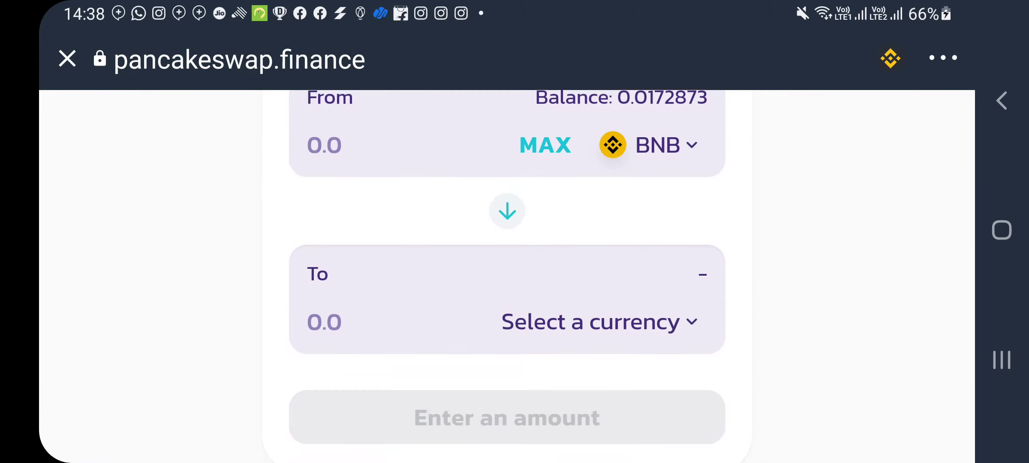
click(591, 306)
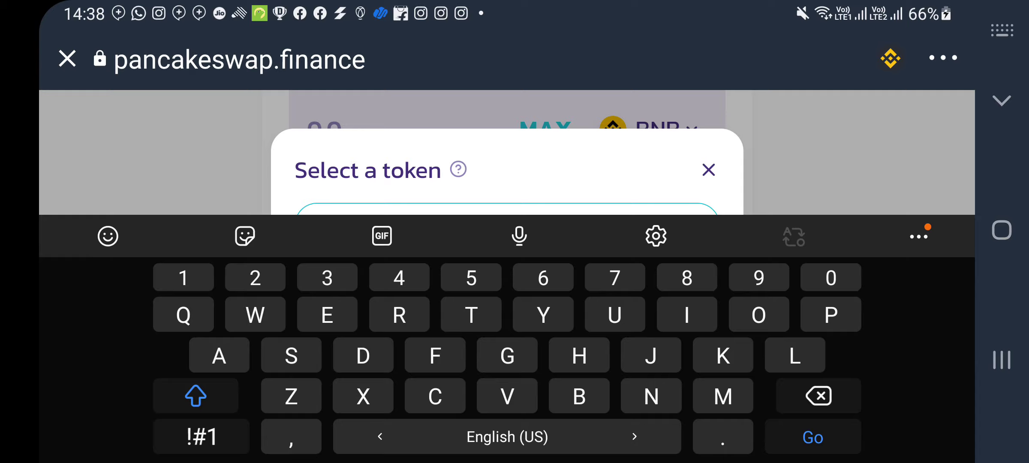
click(1002, 101)
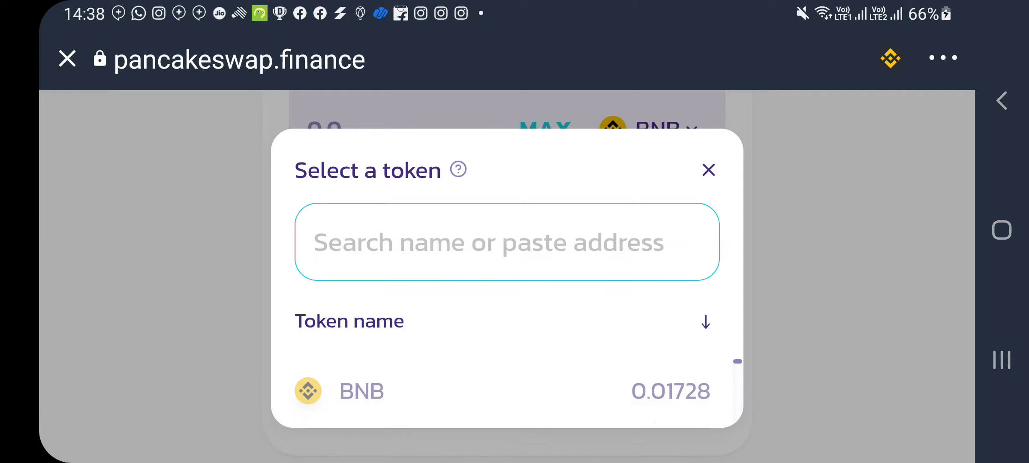
Step: Close PancakeSwap and search Google for 'zepplin dao zep bsc address'
click(67, 59)
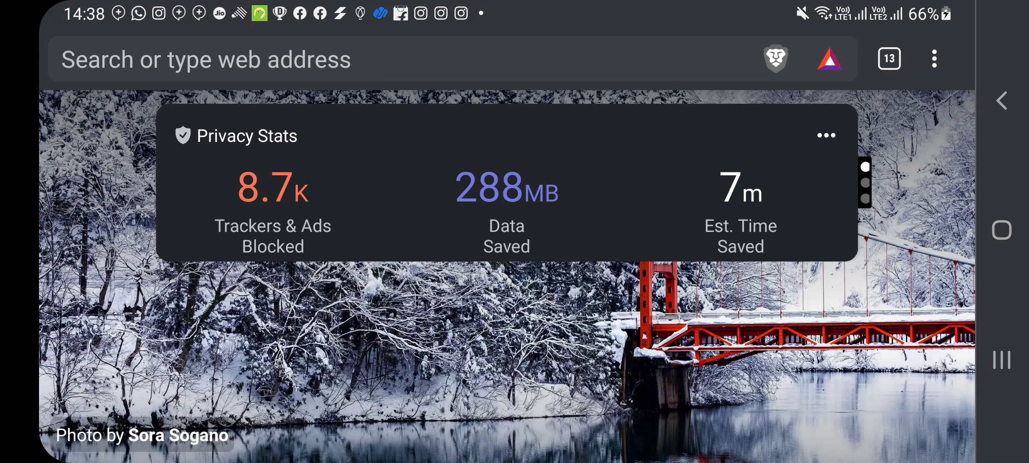
click(214, 58)
text(ze)
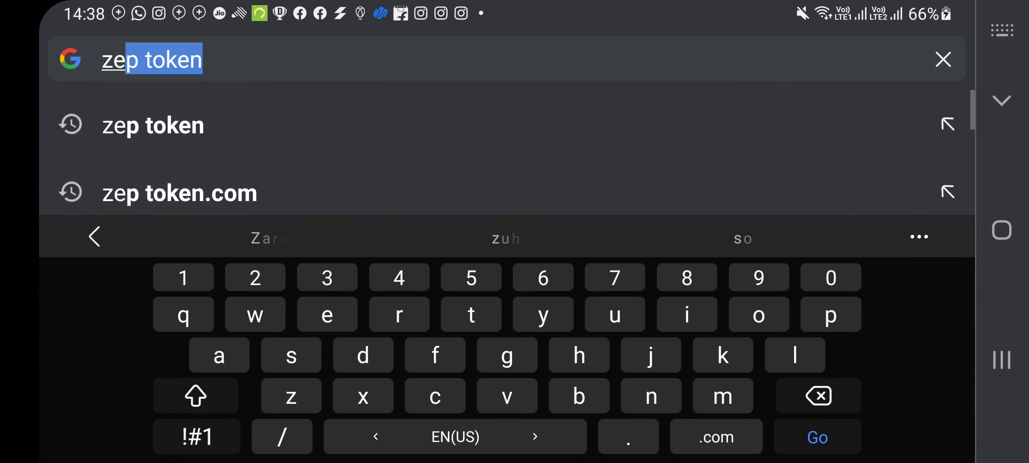
text(pplin)
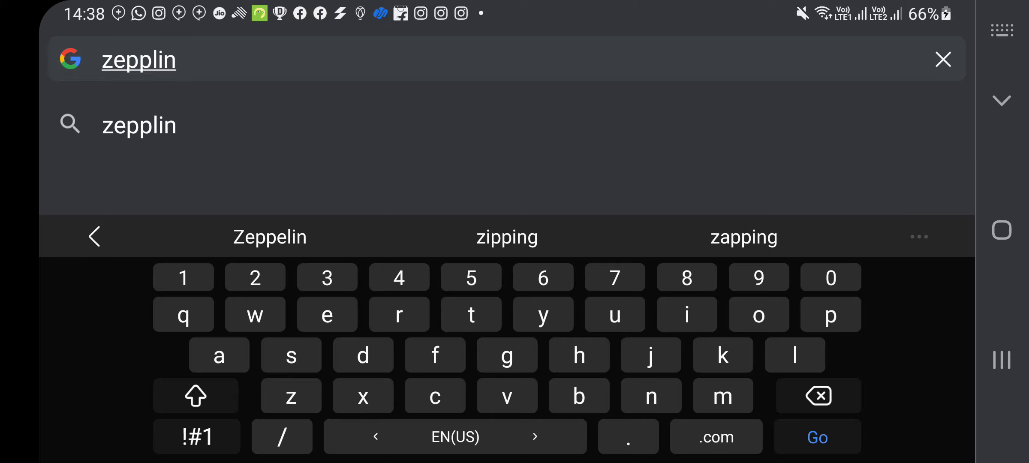
text( da)
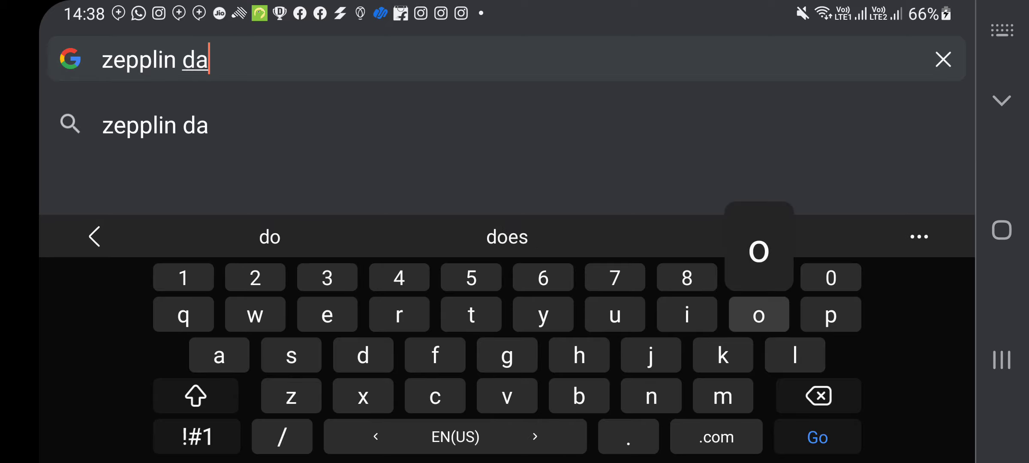
text(o ze)
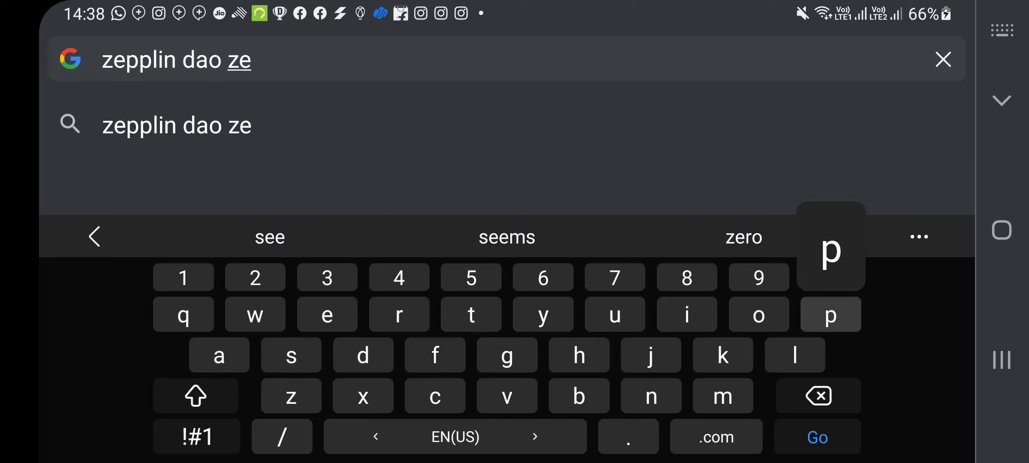
text(p bsc a)
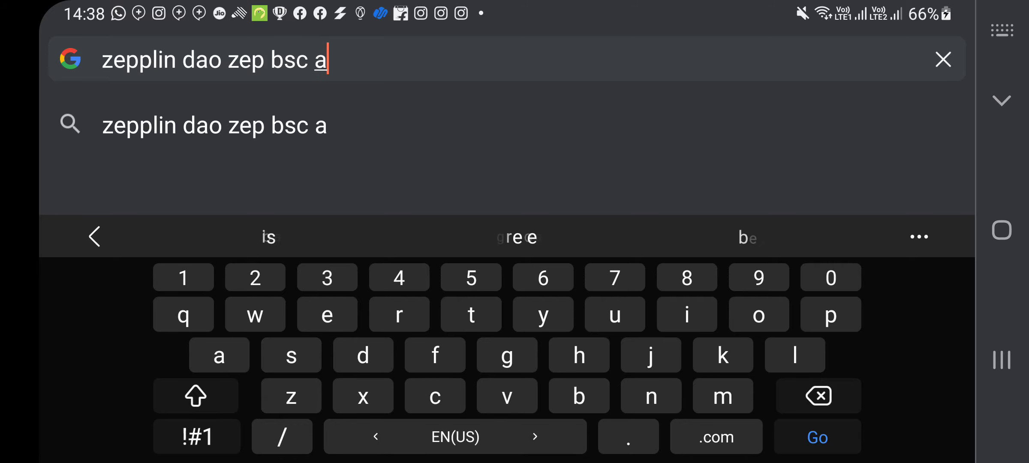
text(ddress)
key(Return)
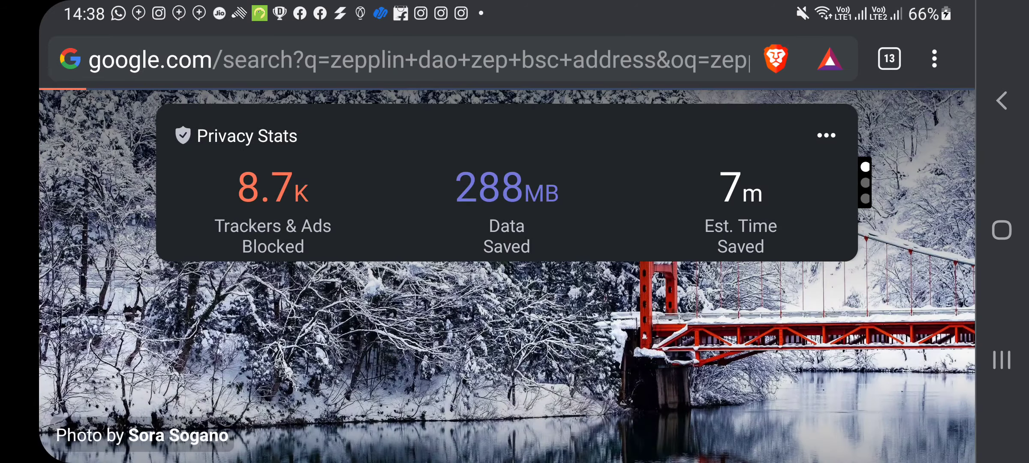
scroll(508, 274, down, 3)
scroll(507, 274, up, 3)
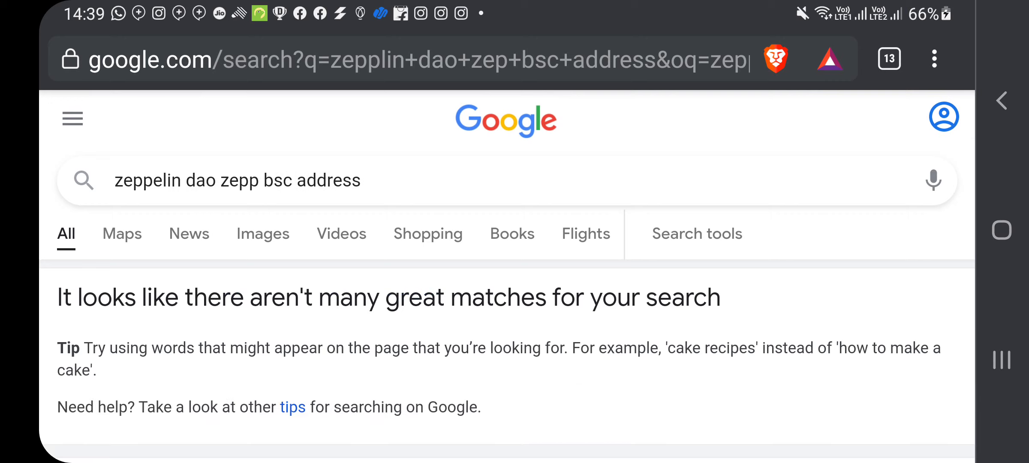
Step: Refine the search to 'zeppelin dao coin' and scroll to the CoinGecko results
click(236, 180)
key(BackSpace)
key(BackSpace)
key(BackSpace)
key(BackSpace)
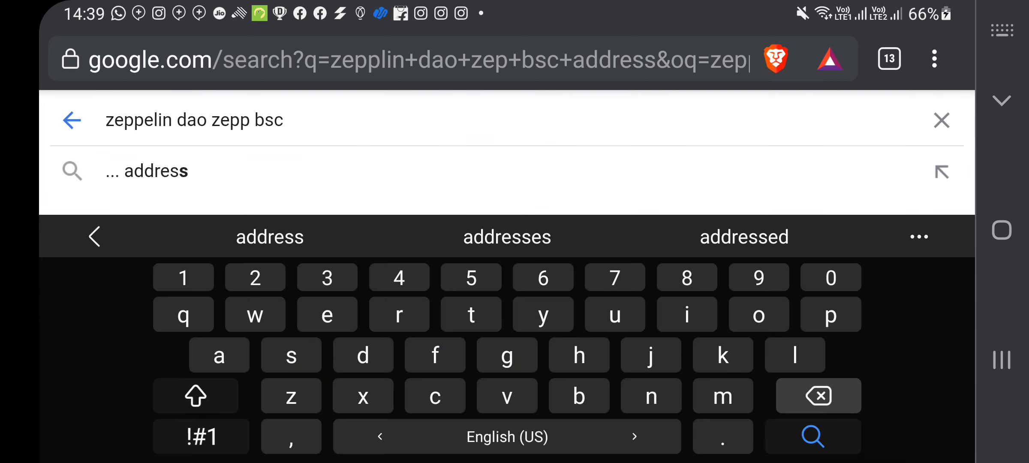
key(BackSpace)
key(BackSpace)
key(BackSpace)
key(BackSpace)
key(BackSpace)
key(BackSpace)
key(BackSpace)
key(BackSpace)
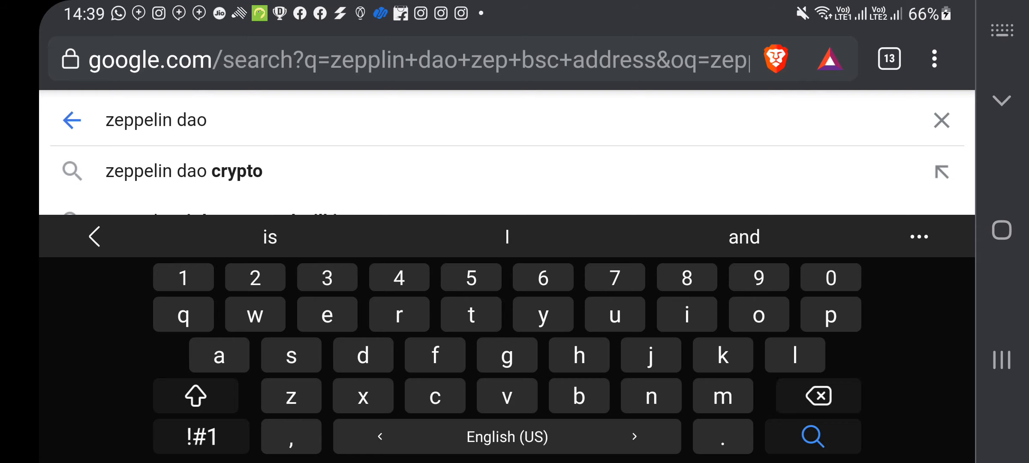
text(coin)
key(Return)
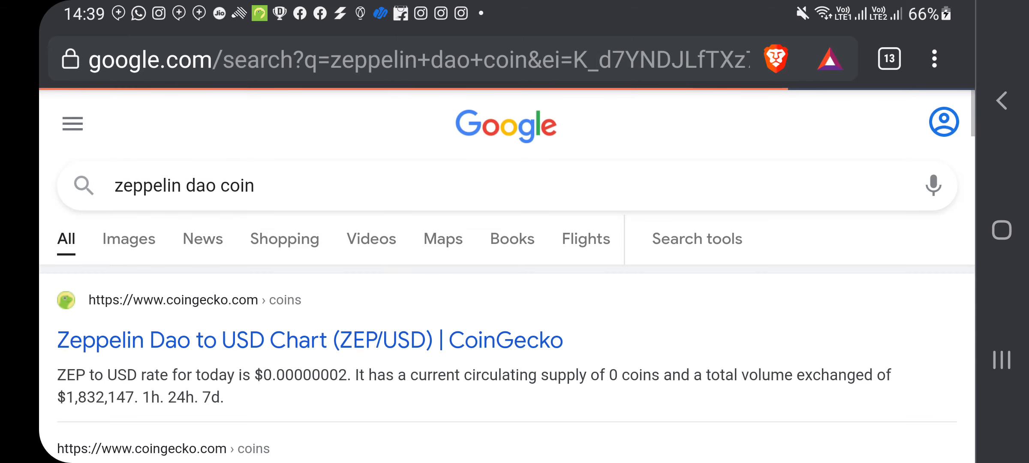
scroll(506, 275, down, 2)
scroll(506, 275, down, 3)
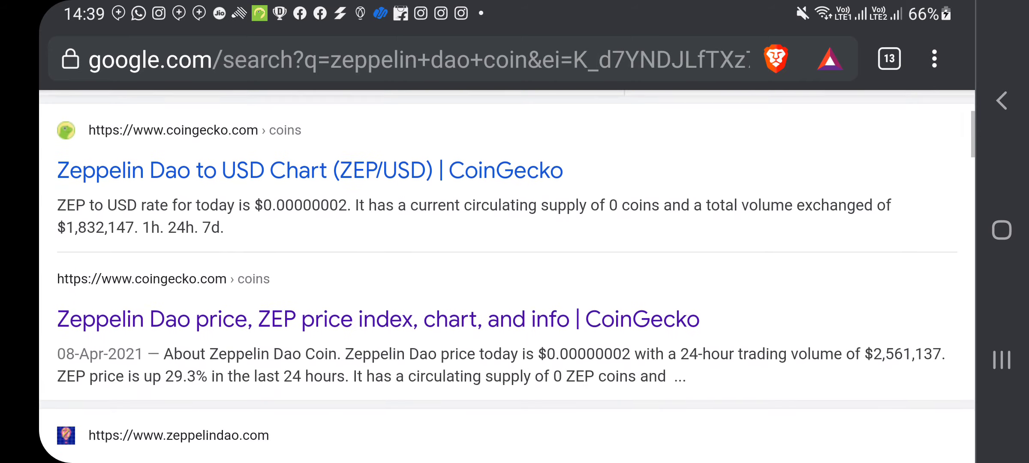
Step: Open Zeppelin Dao's CoinGecko page, dismiss the cookie notice, and copy the BSC contract address
click(378, 319)
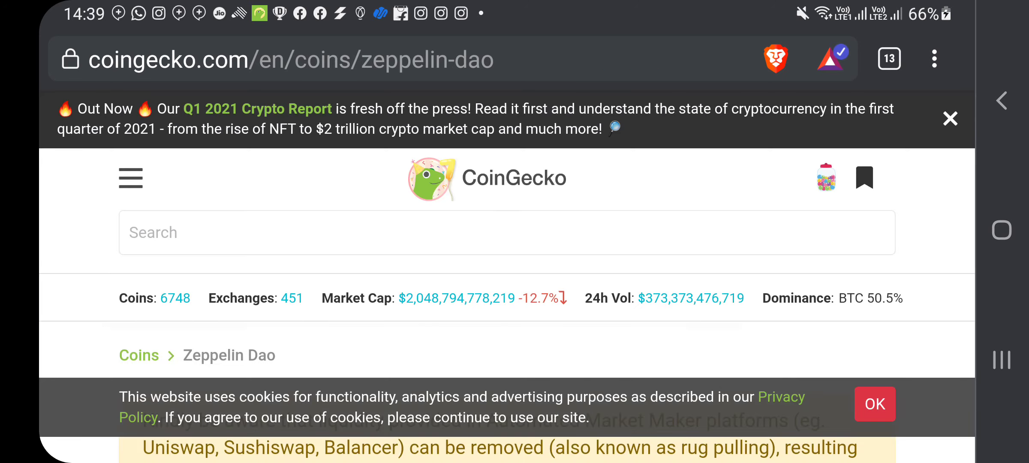
scroll(507, 242, down, 3)
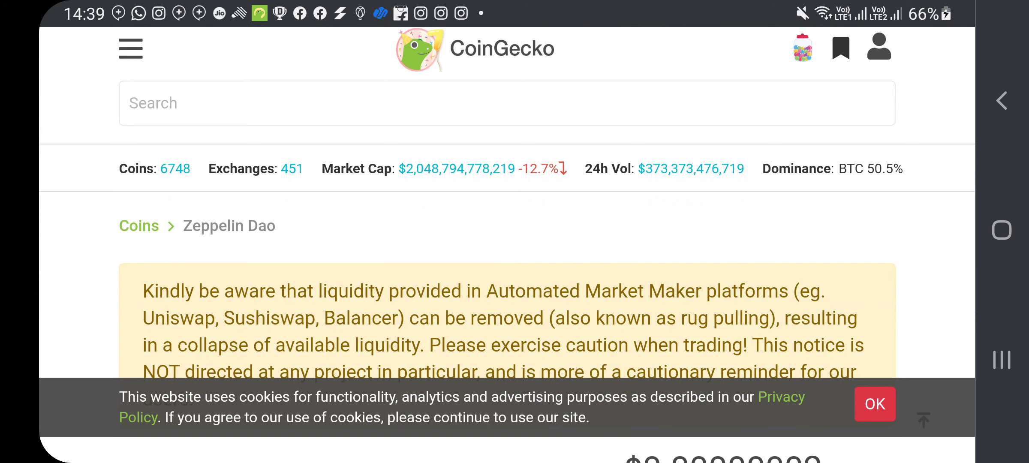
click(874, 404)
scroll(507, 243, down, 7)
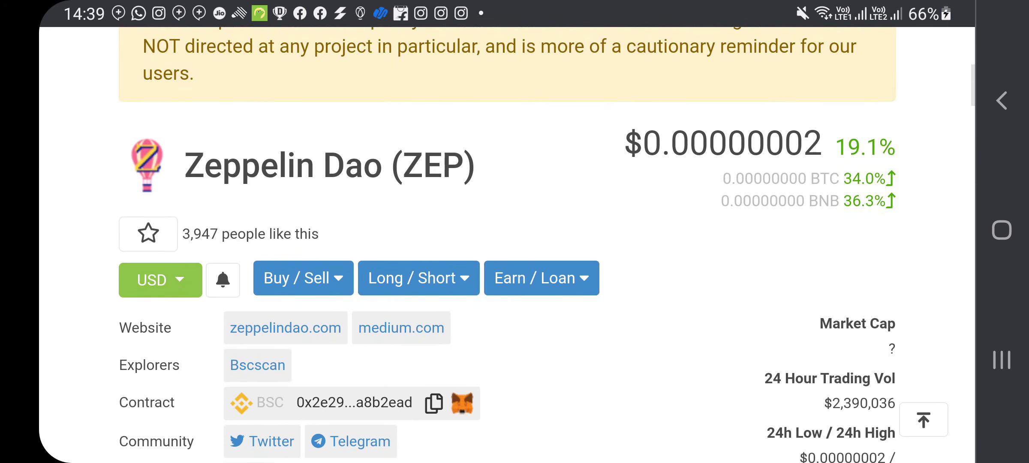
scroll(507, 243, down, 3)
click(434, 267)
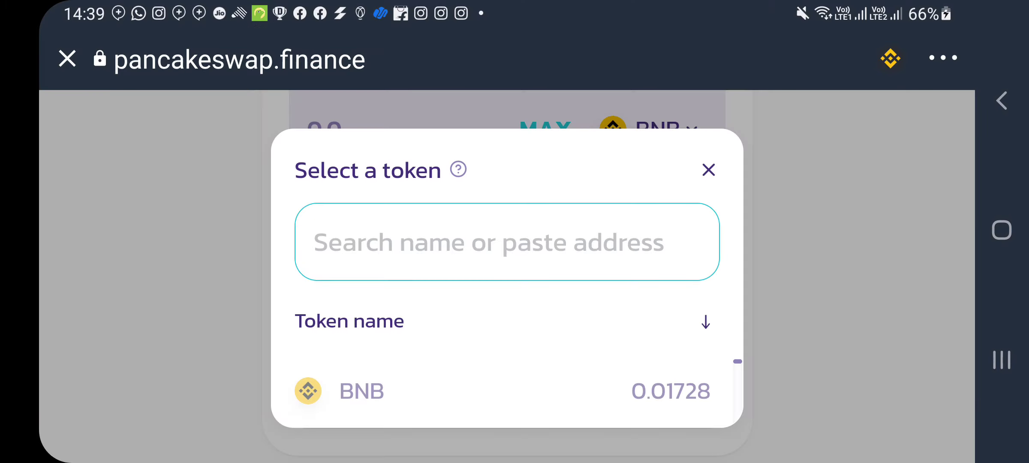
Step: Paste the ZEP contract address into the token search and select ZEP as the receive token
click(315, 243)
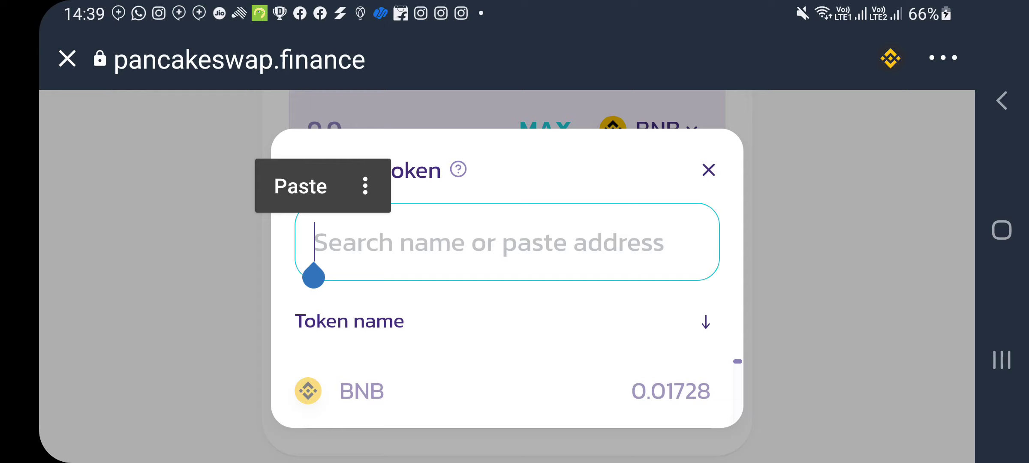
click(301, 185)
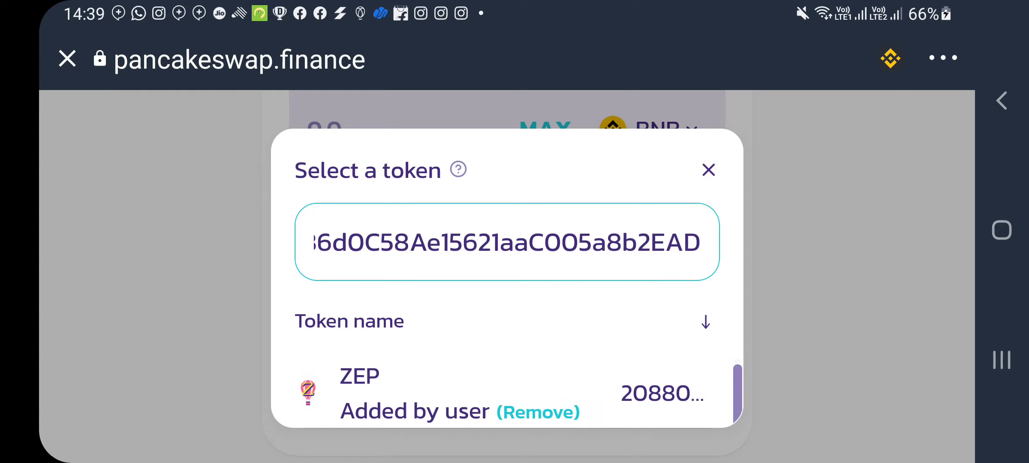
click(429, 393)
scroll(507, 277, up, 3)
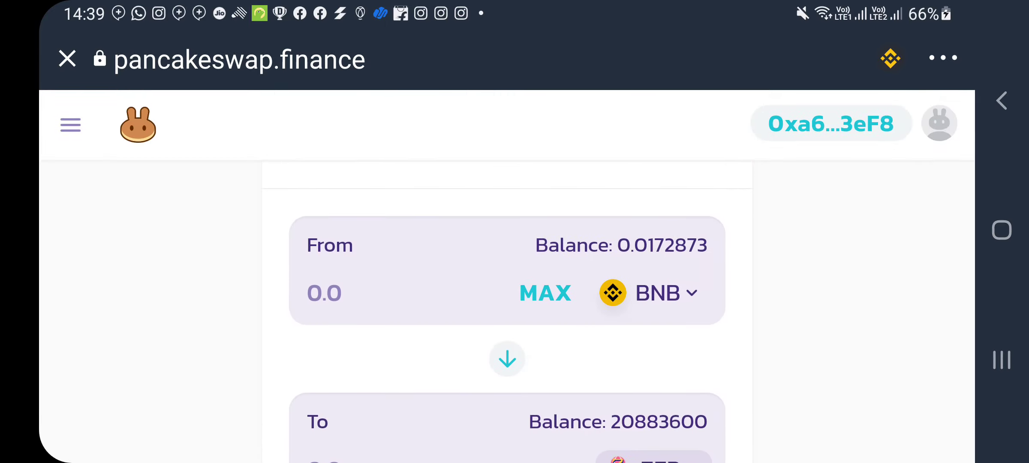
scroll(508, 276, down, 2)
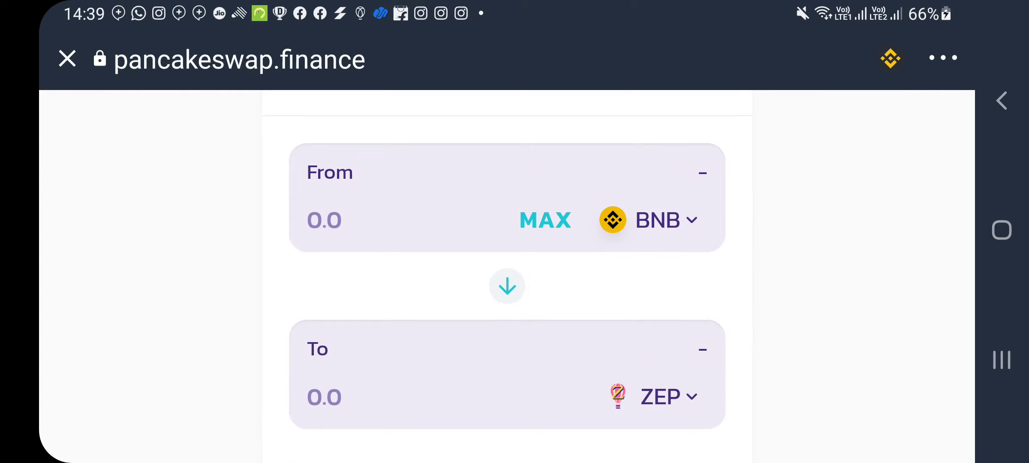
Step: Change the token to pay with from BNB to USDT
click(667, 220)
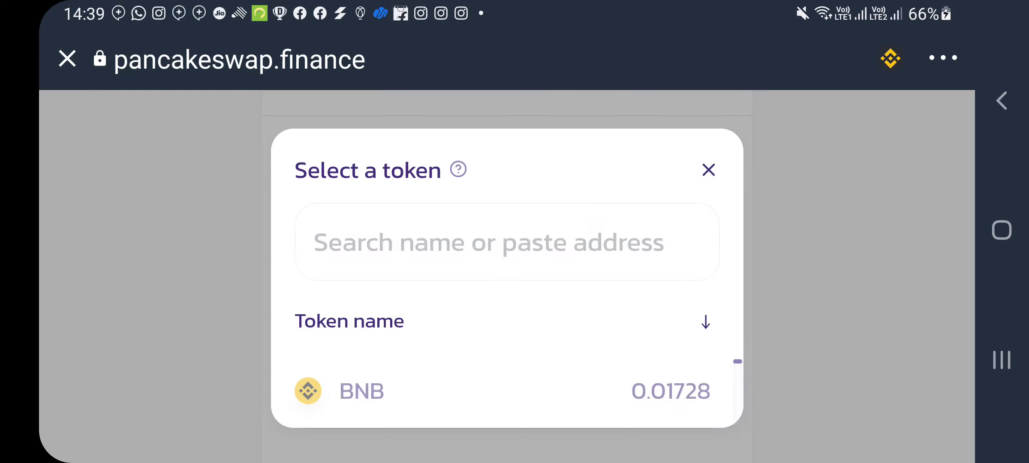
scroll(506, 390, down, 2)
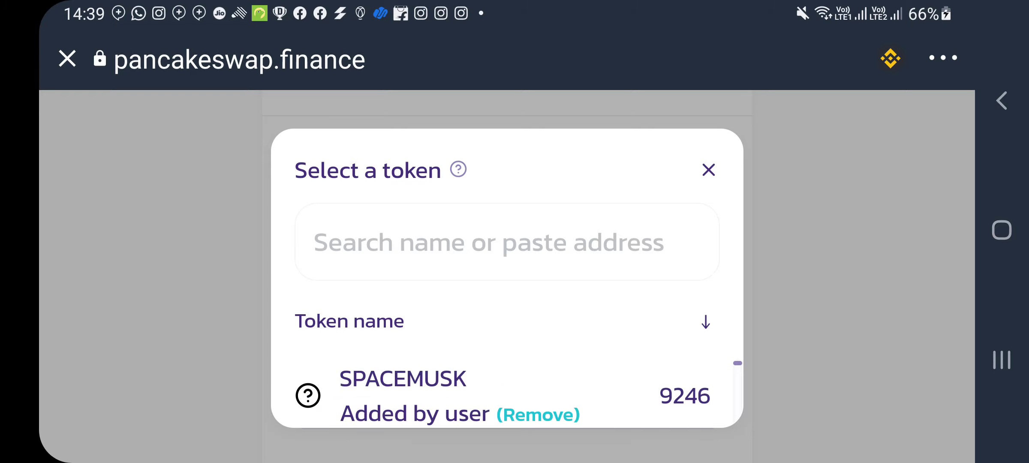
scroll(506, 391, down, 3)
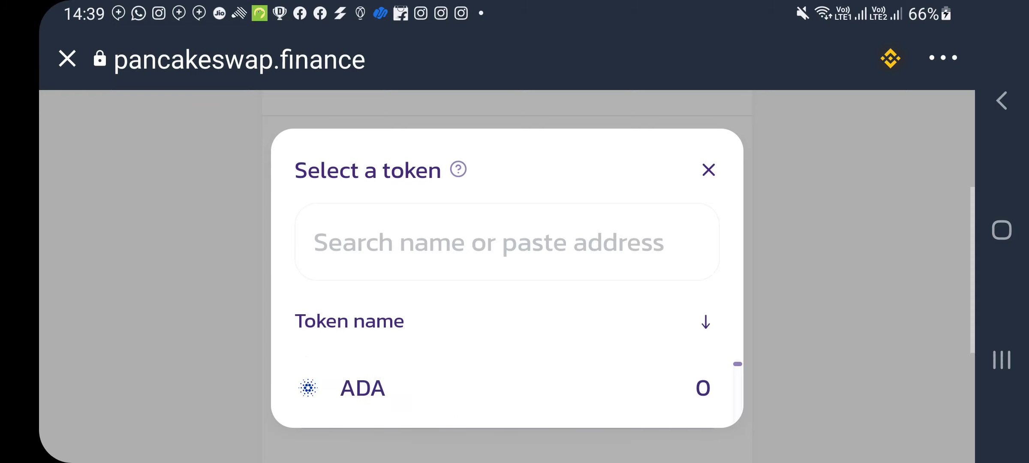
scroll(506, 377, up, 1)
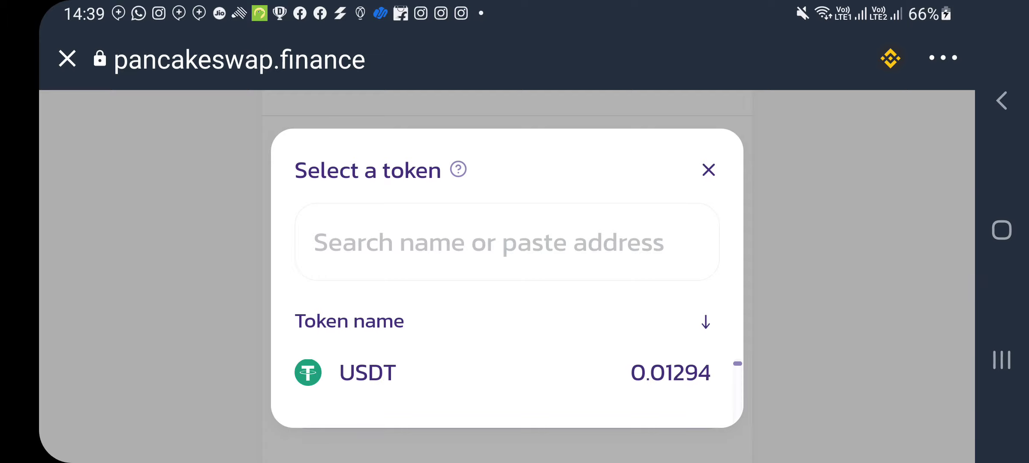
click(369, 372)
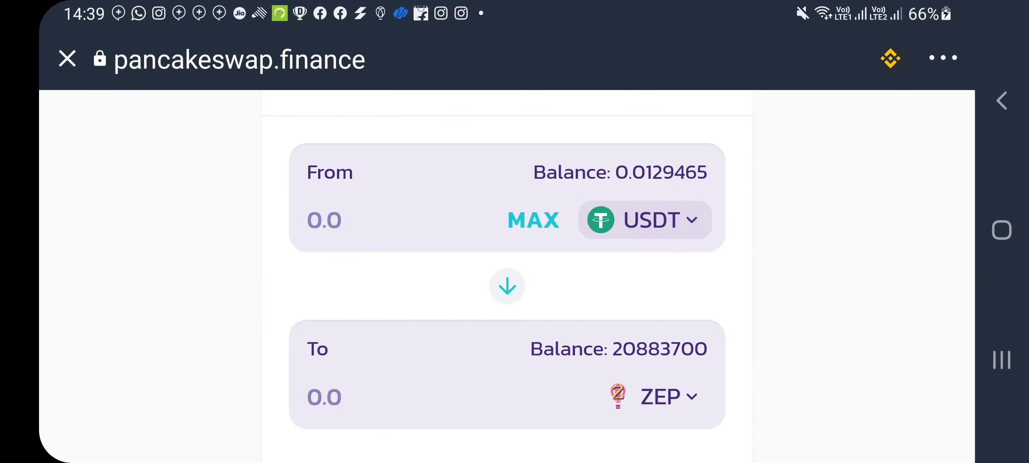
Step: Enter 0.012 USDT as the swap amount, giving about 614,961 ZEP
click(324, 220)
text(0)
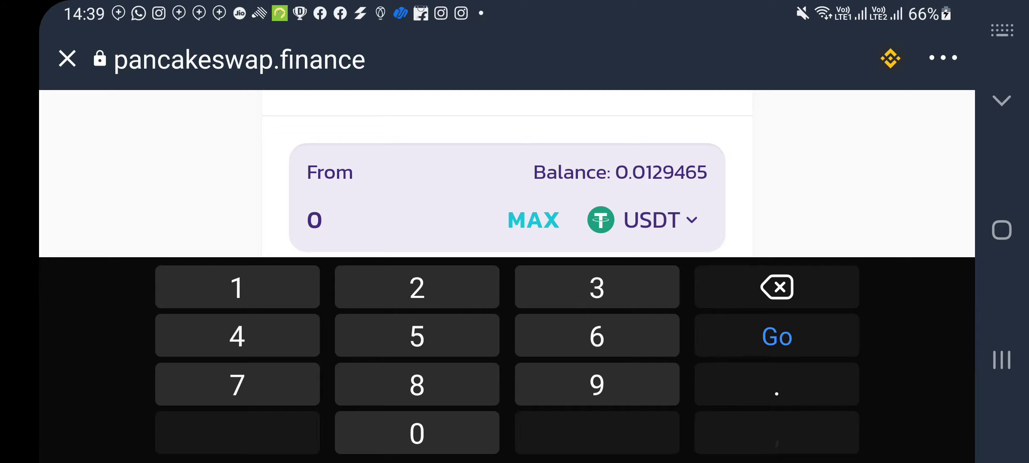
text(.01)
text(2)
key(Return)
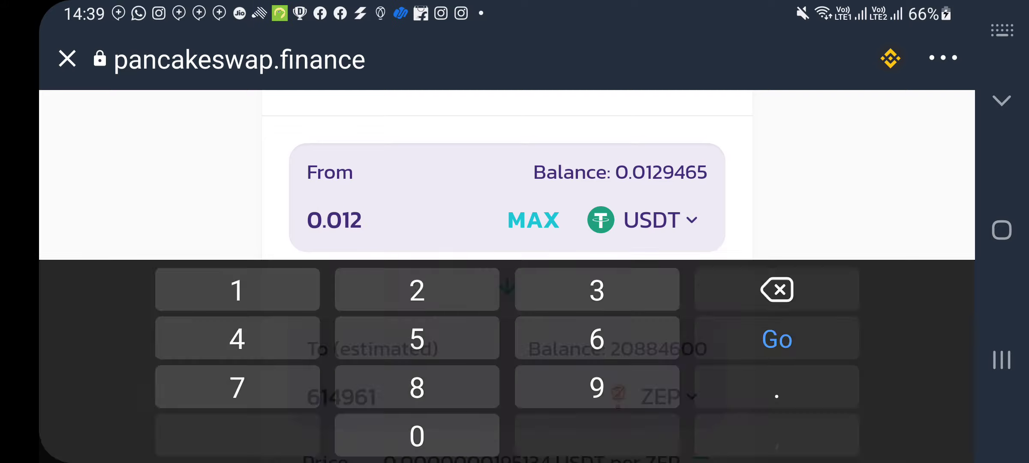
scroll(507, 257, down, 3)
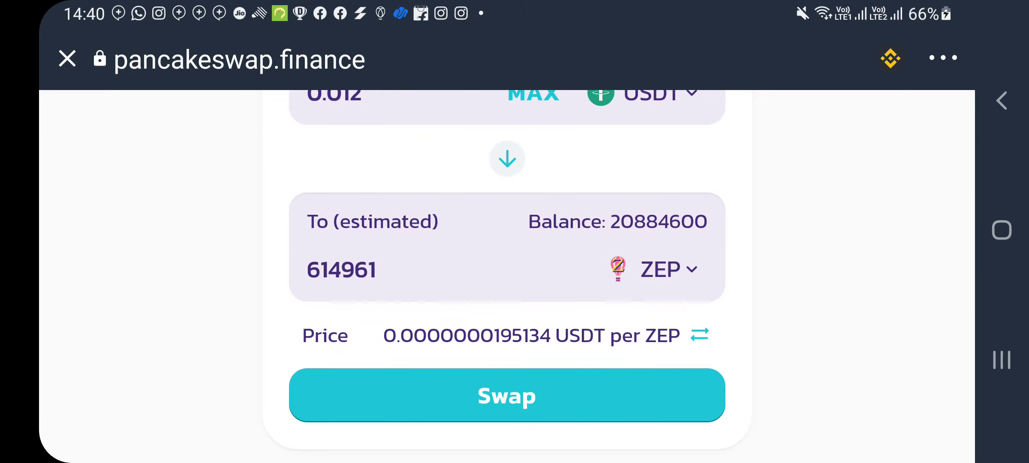
click(507, 395)
scroll(507, 257, down, 10)
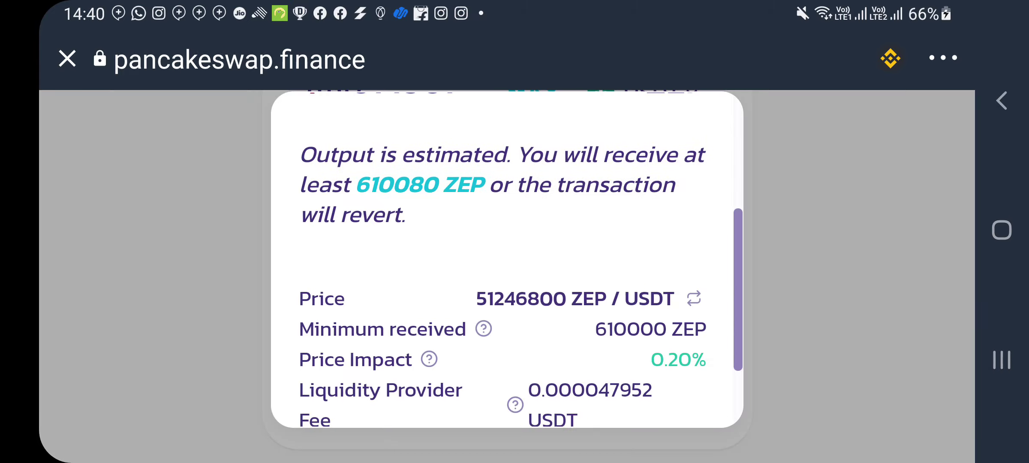
click(502, 373)
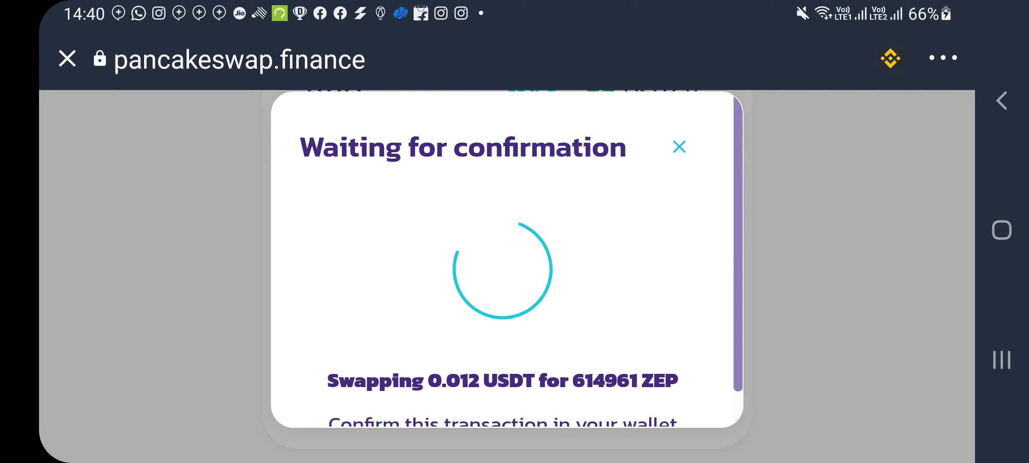
scroll(507, 257, down, 4)
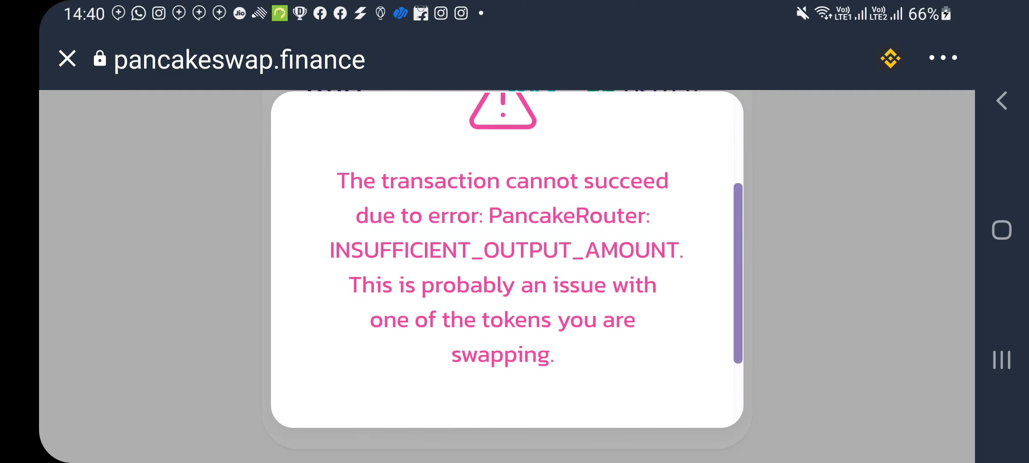
mouse_move(614, 187)
mouse_down()
mouse_move(476, 160)
mouse_move(592, 389)
mouse_move(489, 184)
mouse_up()
scroll(507, 258, up, 4)
Step: Dismiss the error and change the ZEP receive amount to 615145
click(680, 147)
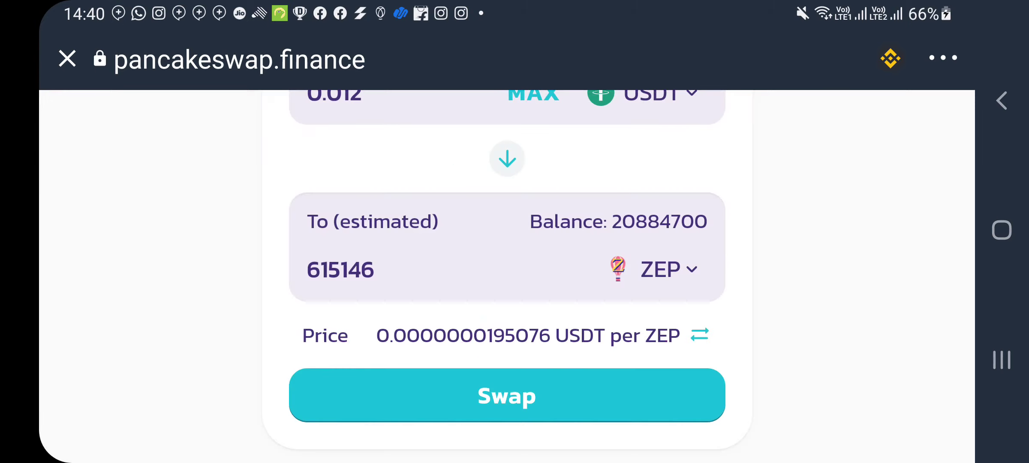
scroll(507, 277, up, 5)
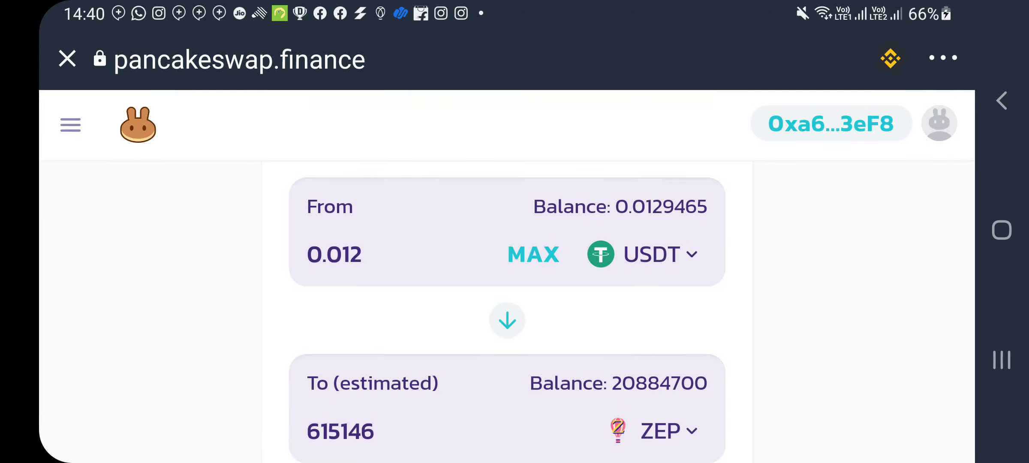
scroll(507, 300, down, 4)
click(371, 253)
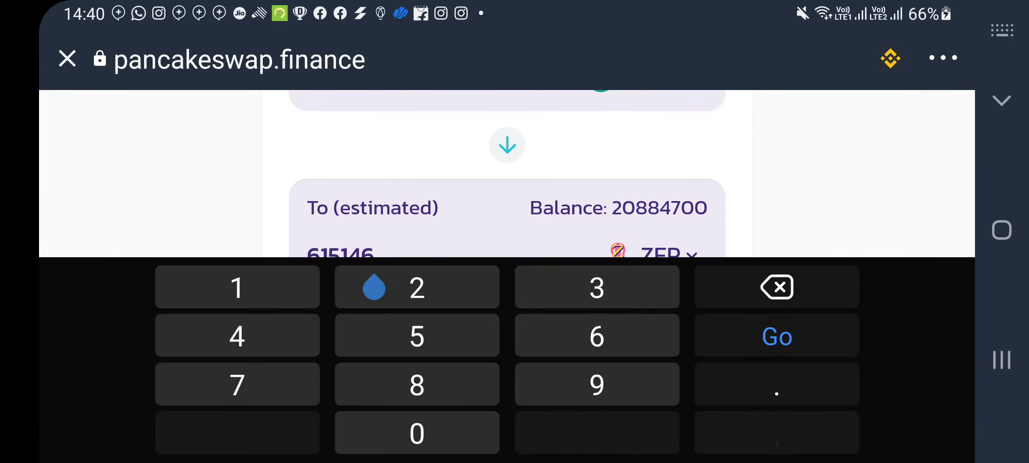
key(BackSpace)
key(BackSpace)
text(45)
click(1002, 101)
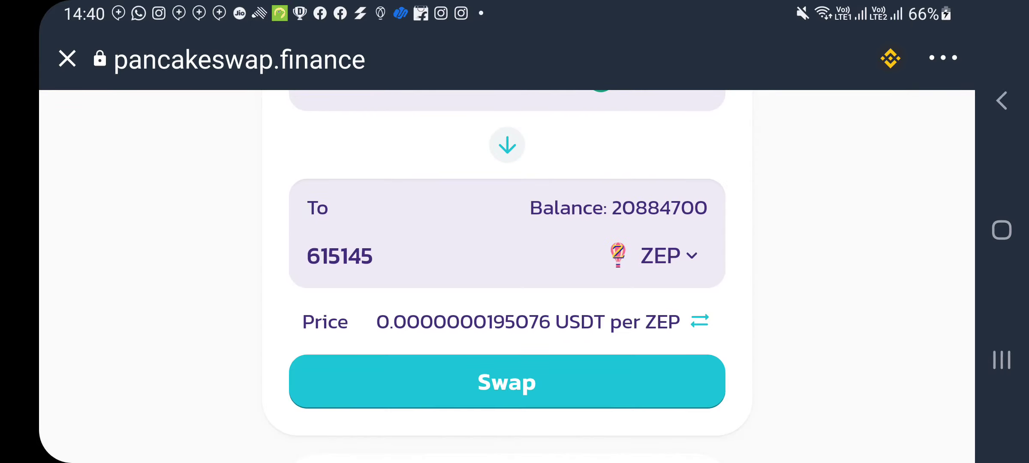
Step: Confirm the revised 0.012 USDT to ZEP swap and submit the transaction
click(507, 381)
scroll(507, 257, down, 5)
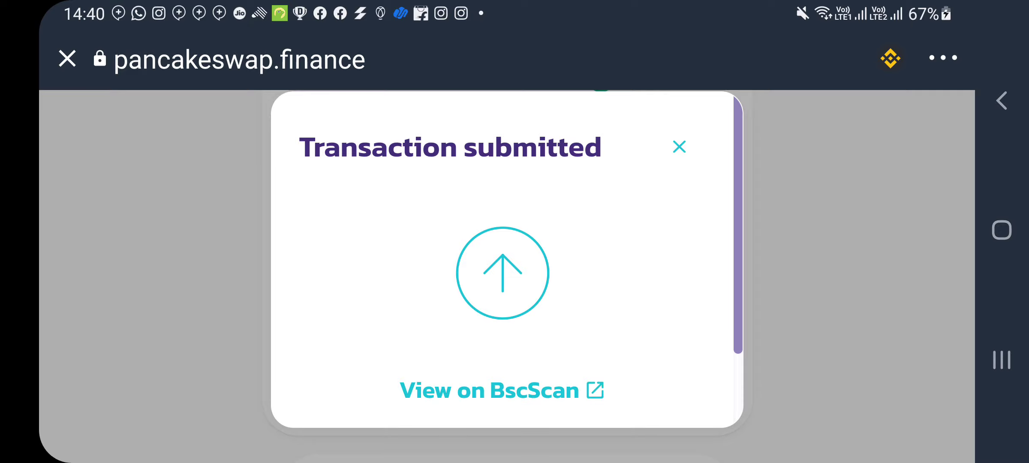
scroll(502, 258, down, 2)
Step: Open the transaction on BscScan and check that its status is Success
click(489, 297)
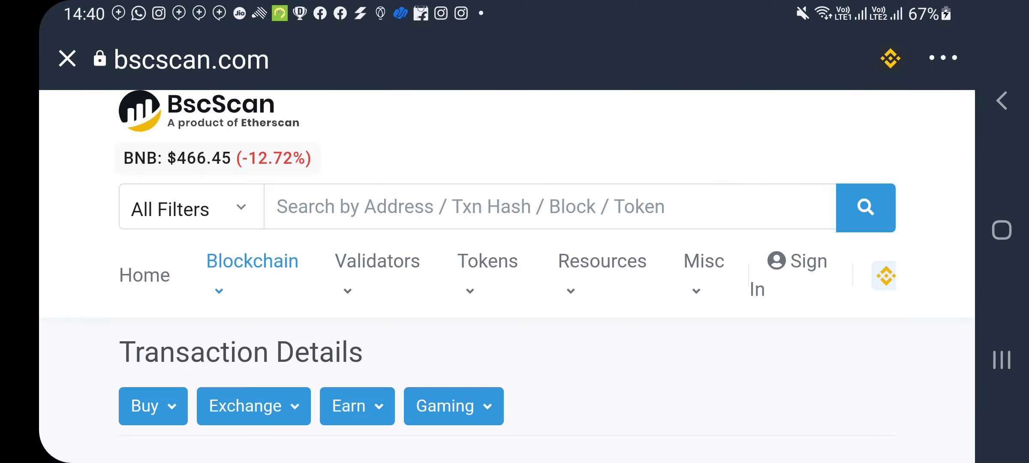
scroll(506, 274, down, 10)
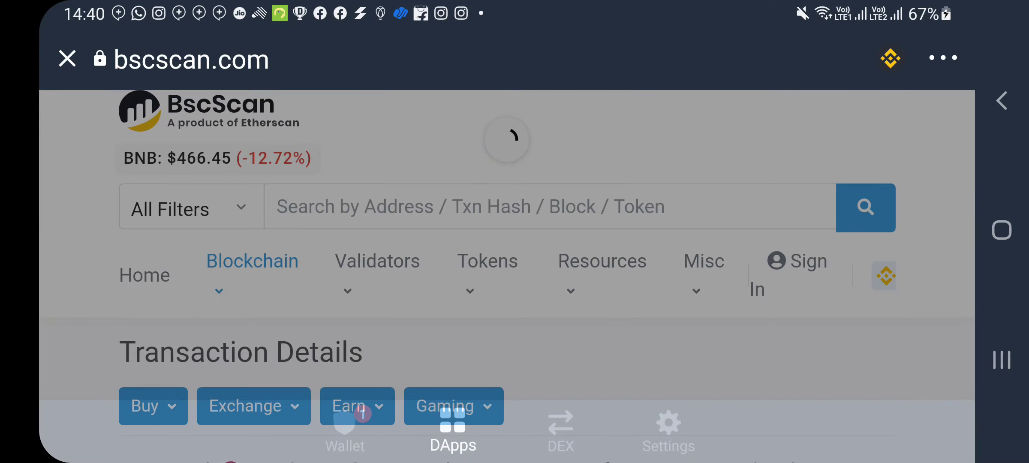
scroll(506, 274, down, 5)
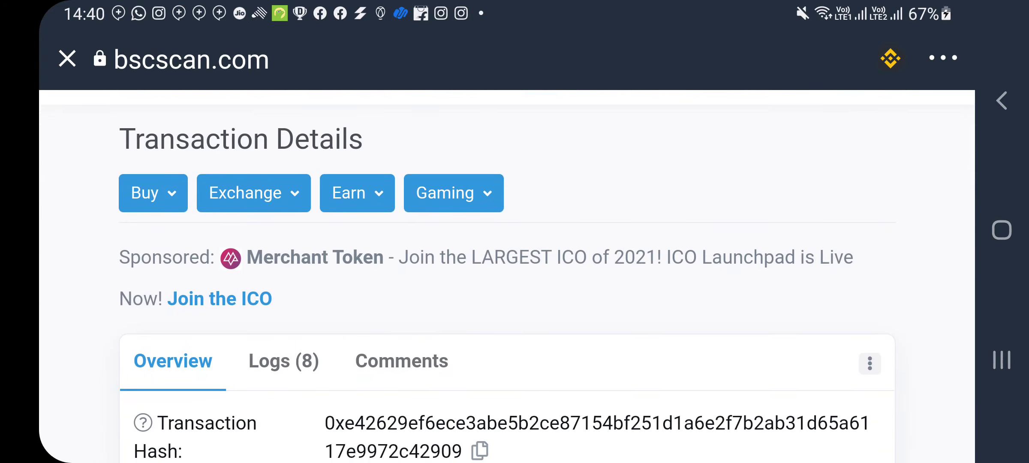
scroll(506, 275, down, 7)
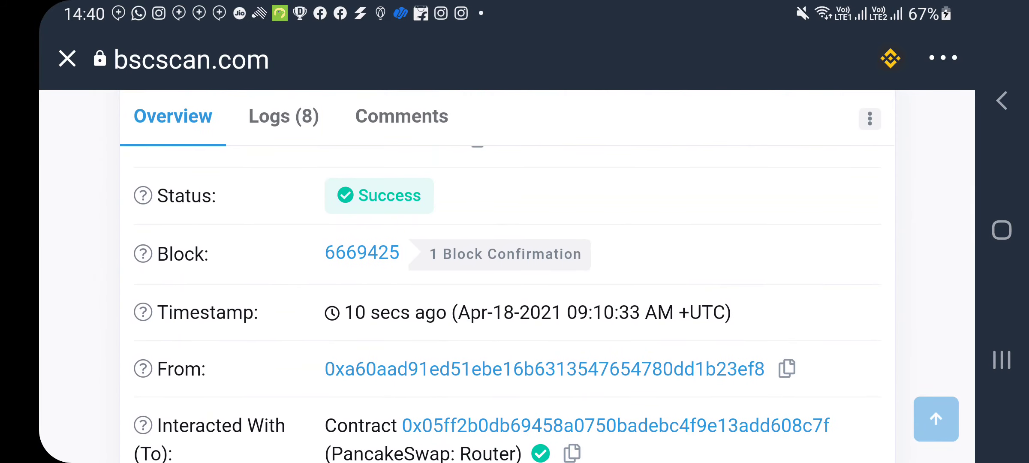
drag(437, 191, 621, 131)
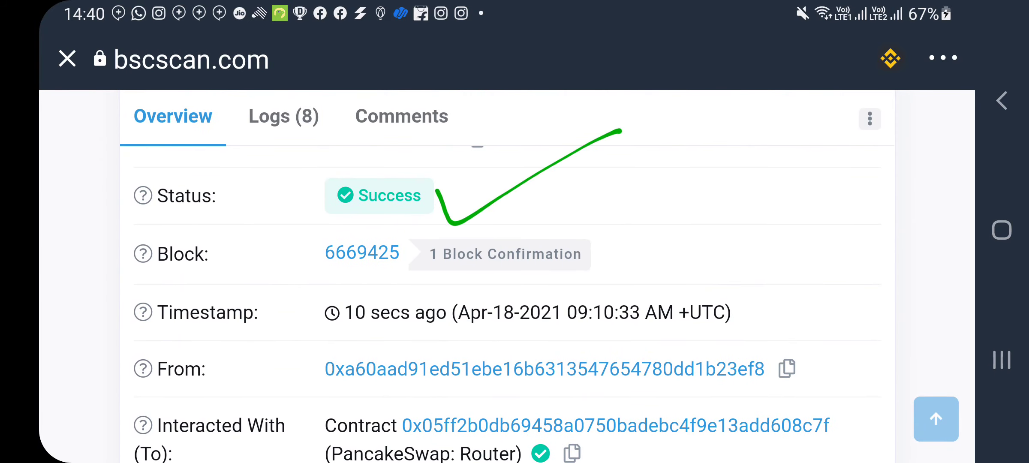
Step: Review the 553,630.5 ZEP tokens transferred and return to the wallet's ZEP page
scroll(506, 275, down, 10)
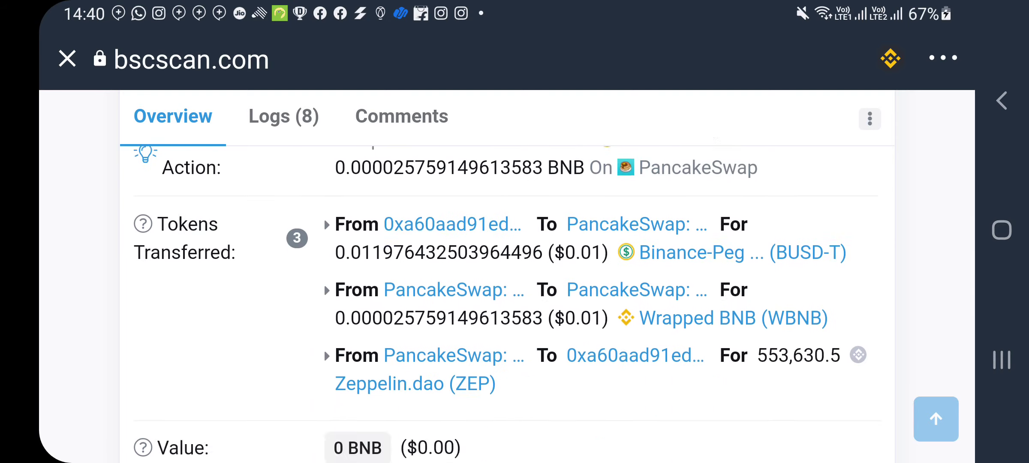
scroll(506, 274, down, 10)
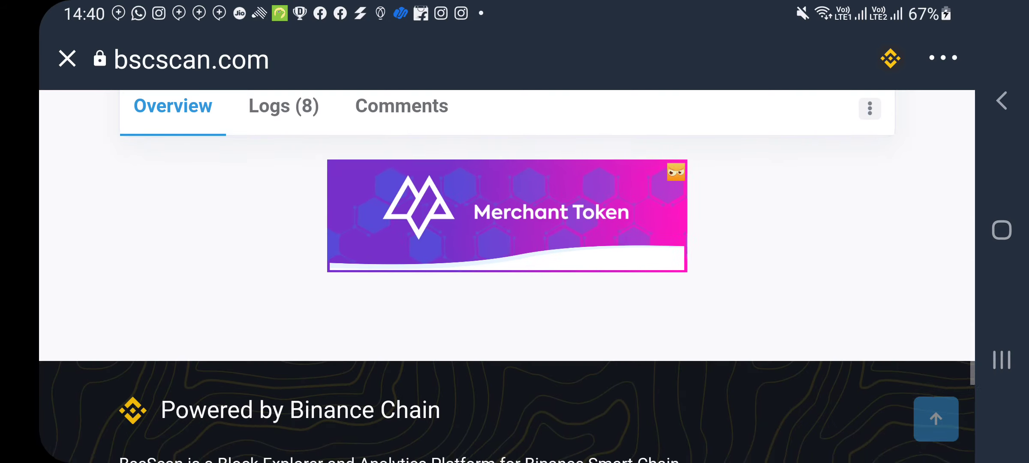
scroll(506, 274, up, 10)
scroll(506, 274, up, 2)
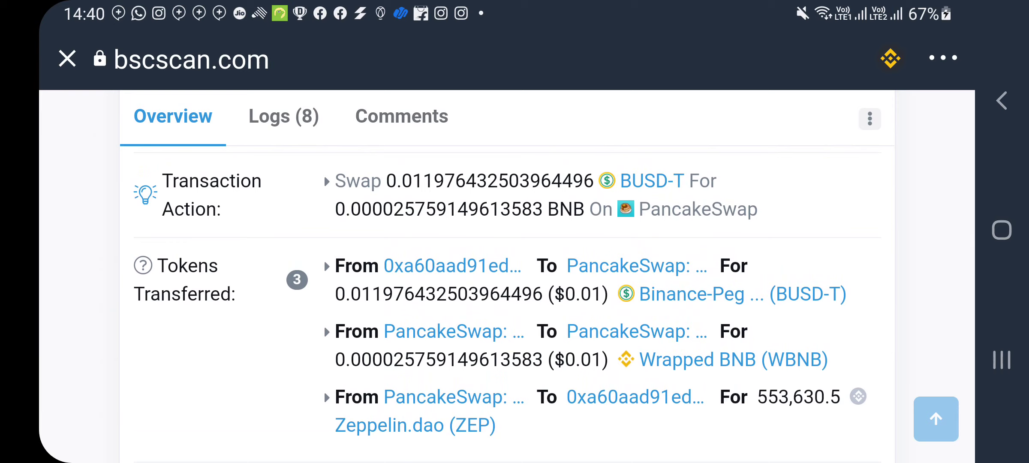
click(67, 57)
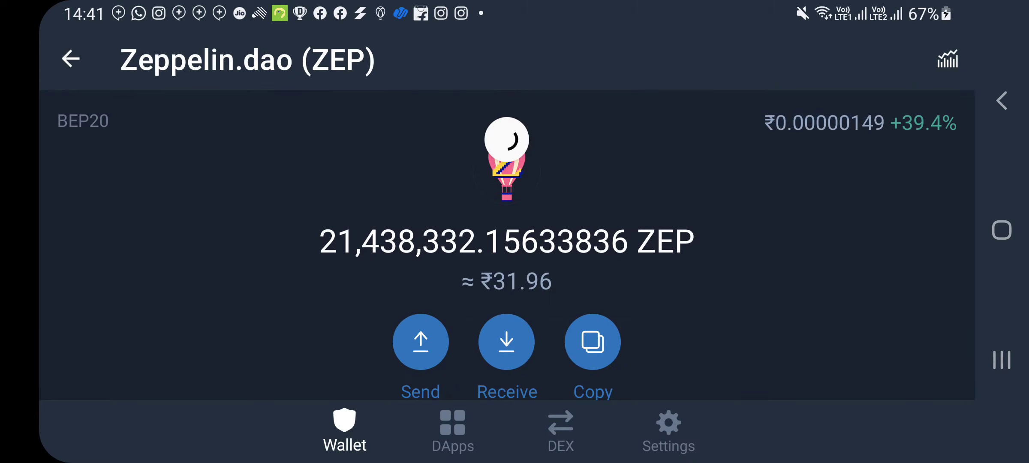
scroll(505, 257, down, 5)
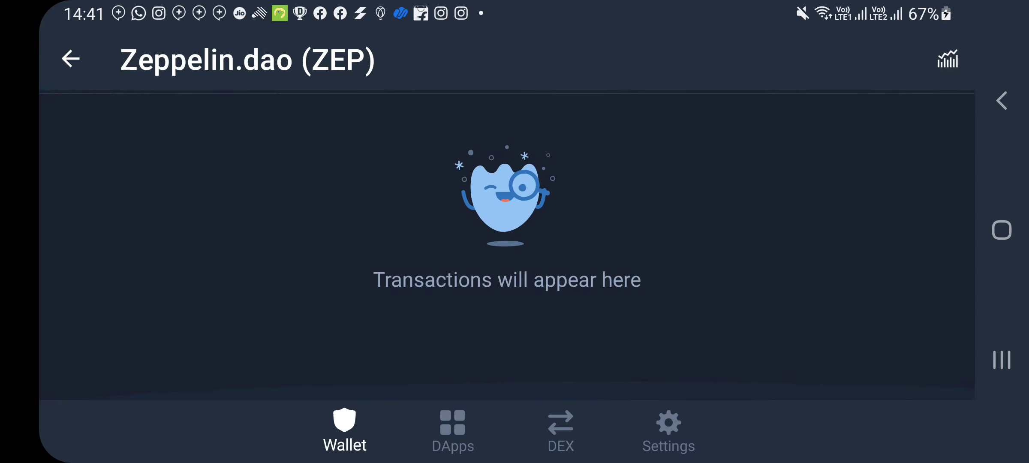
scroll(506, 257, up, 10)
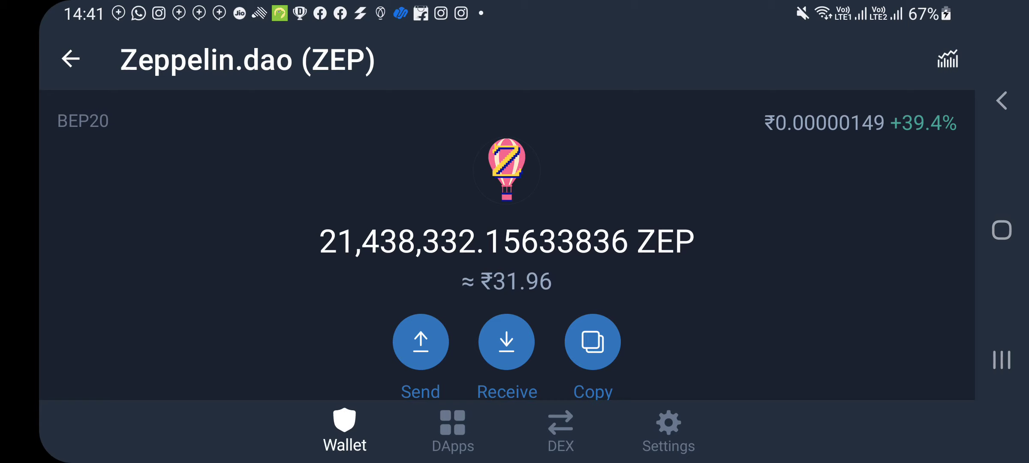
drag(654, 174, 482, 180)
drag(201, 261, 386, 160)
drag(172, 294, 405, 169)
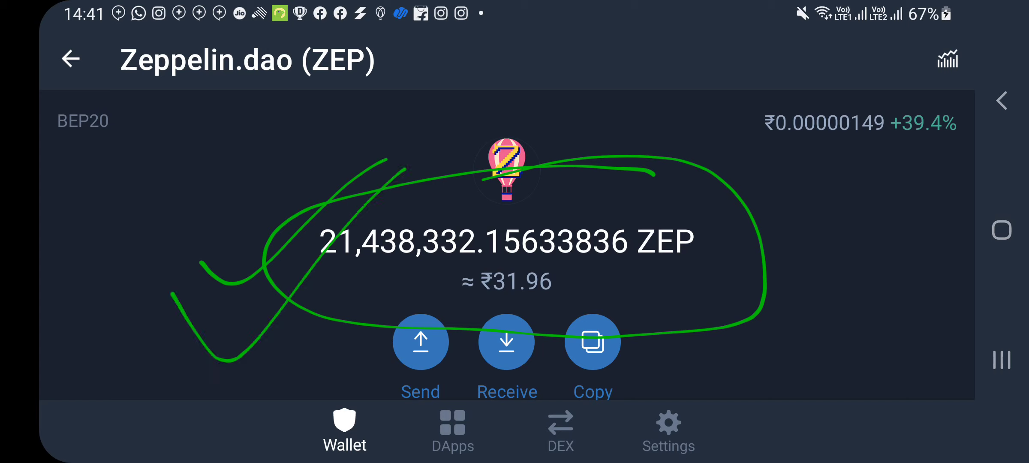